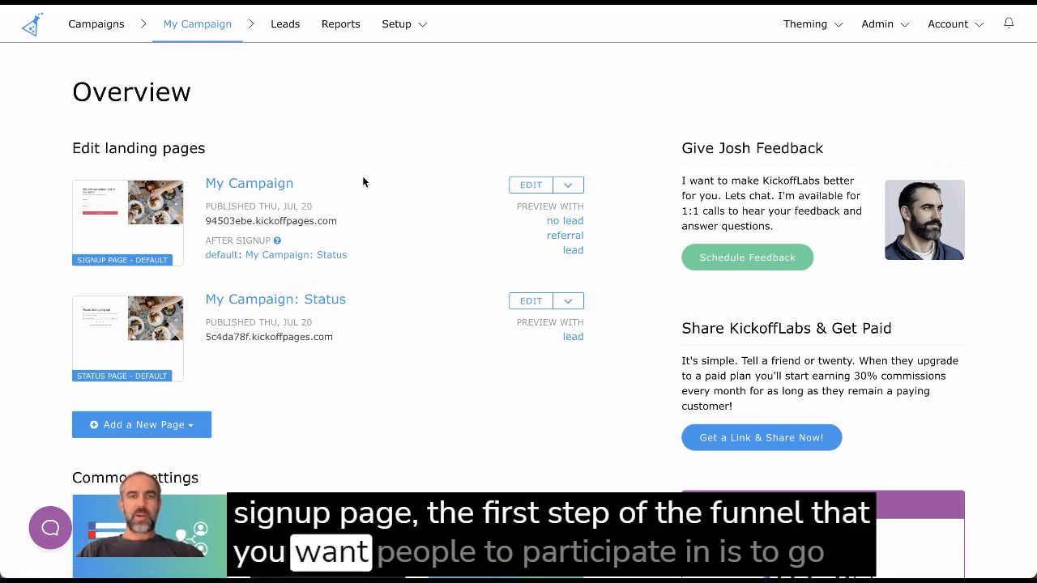
left_click(569, 186)
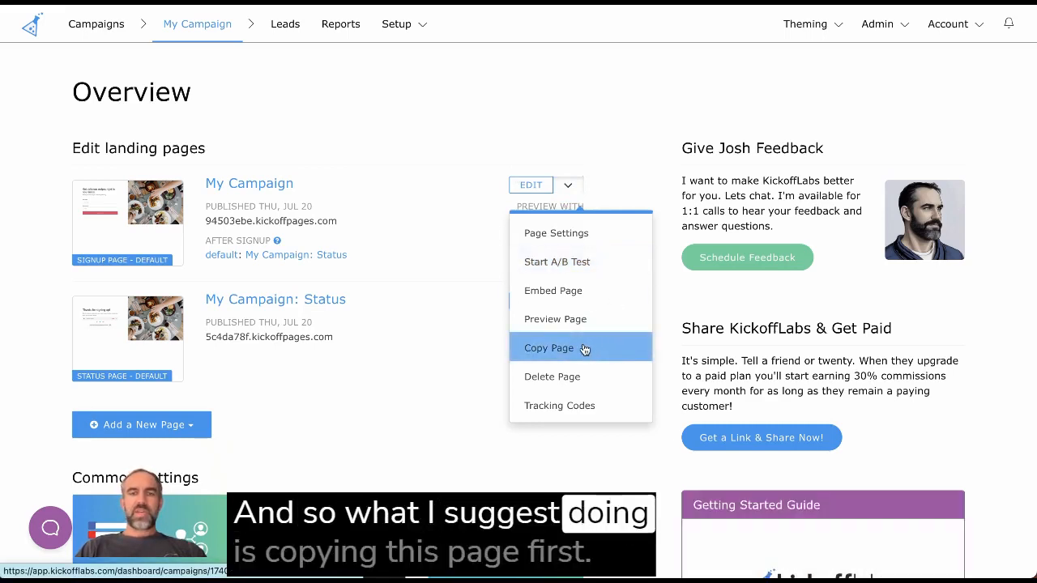
scroll(377, 368, "down", 2)
left_click(377, 370)
left_click(185, 346)
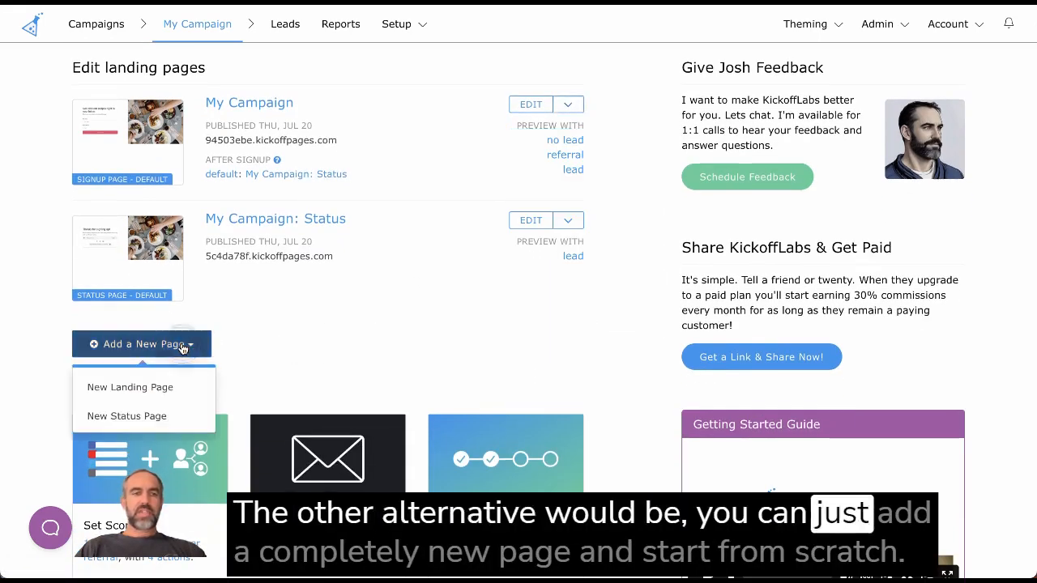
scroll(183, 349, "down", 1)
scroll(183, 349, "down", 1)
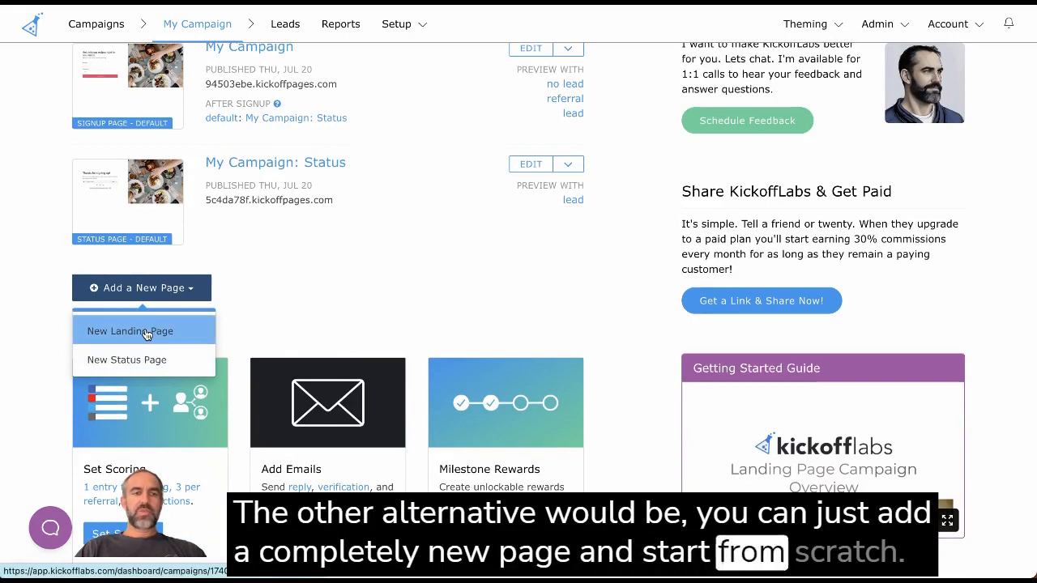
left_click(326, 308)
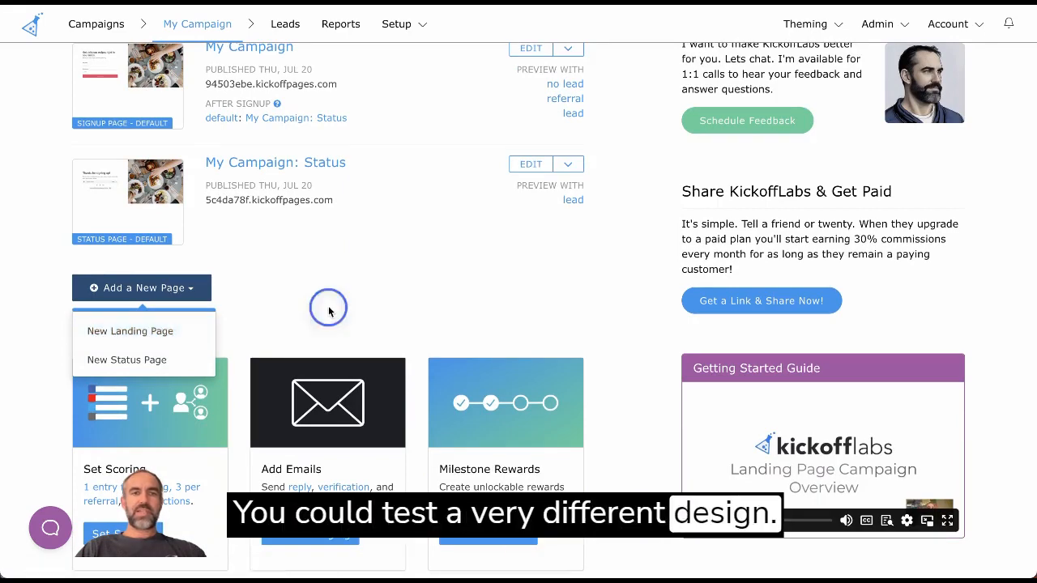
scroll(340, 278, "up", 3)
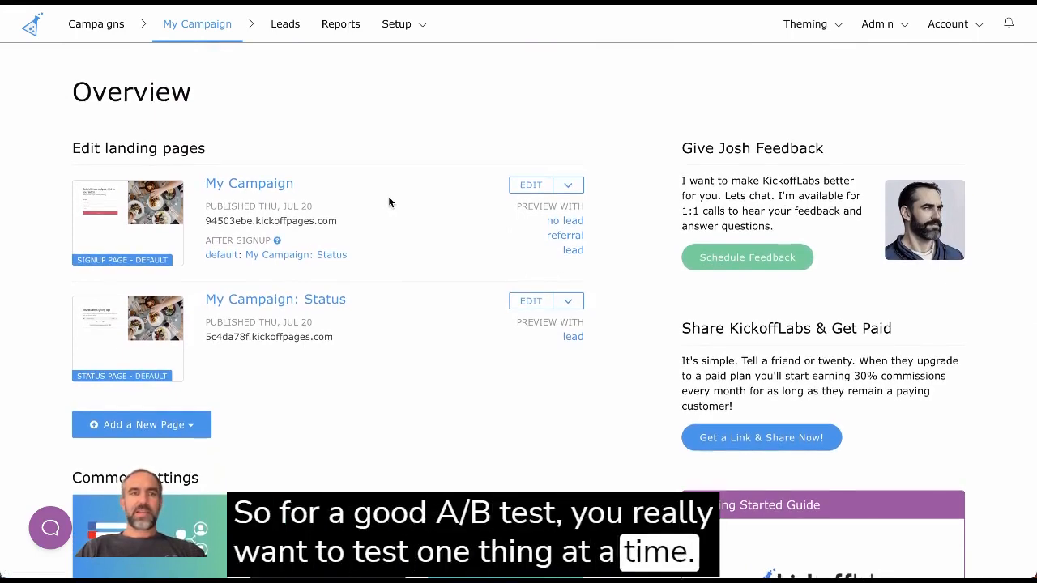
Make a copy of the My Campaign signup page within the same campaign.
left_click(569, 187)
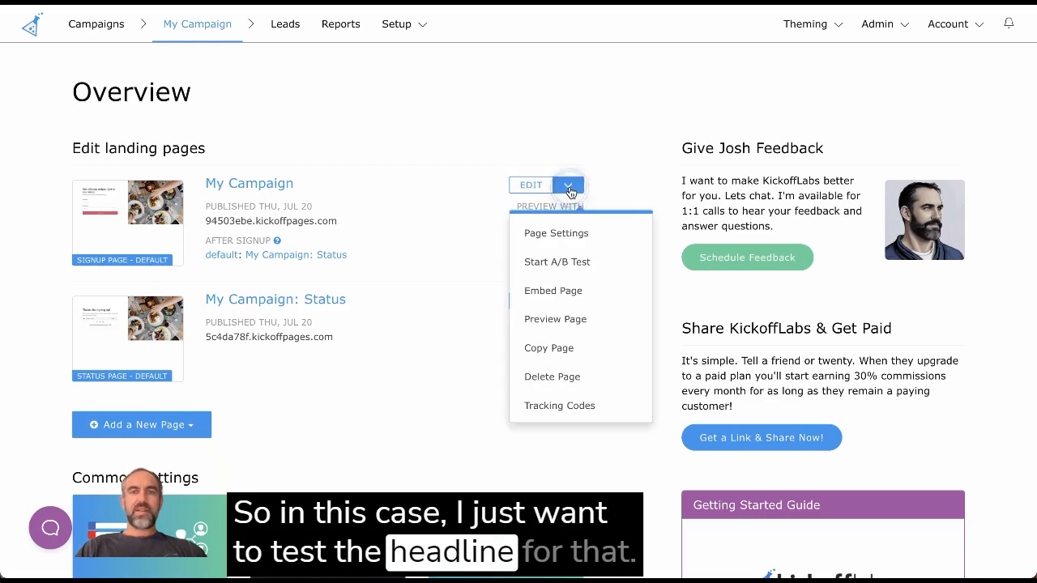
left_click(591, 353)
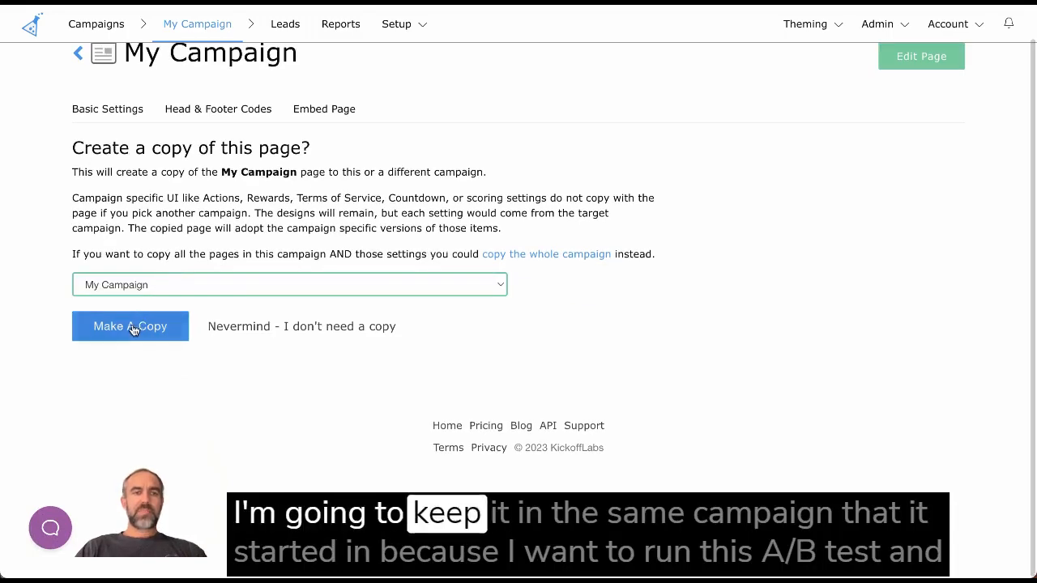
left_click(132, 327)
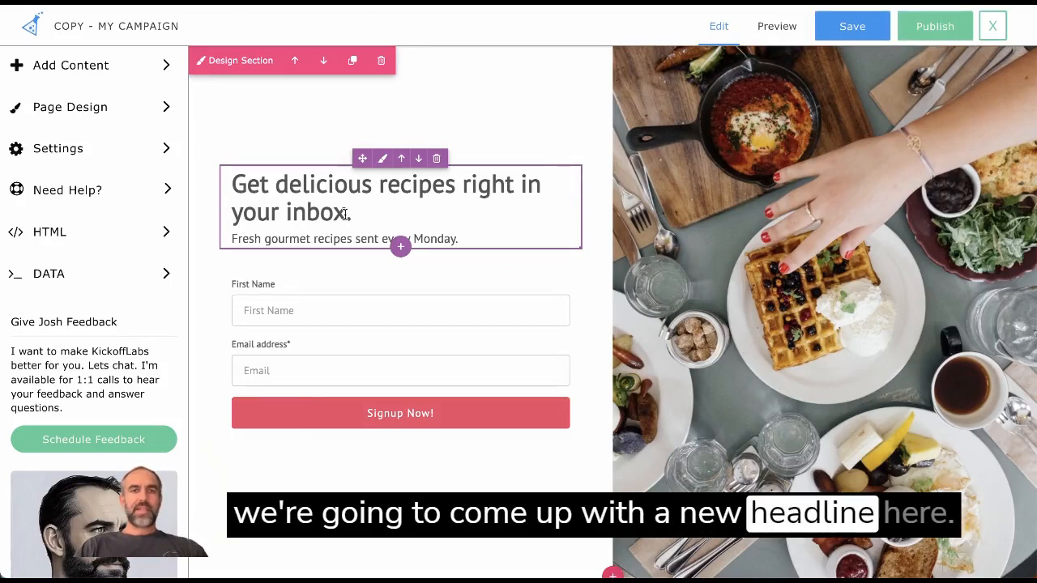
Change the copied page's headline to "Get tasty recipes right in your inbox daily." and its subheading to "Fresh gourmet recipes sent daily.".
double_click(312, 184)
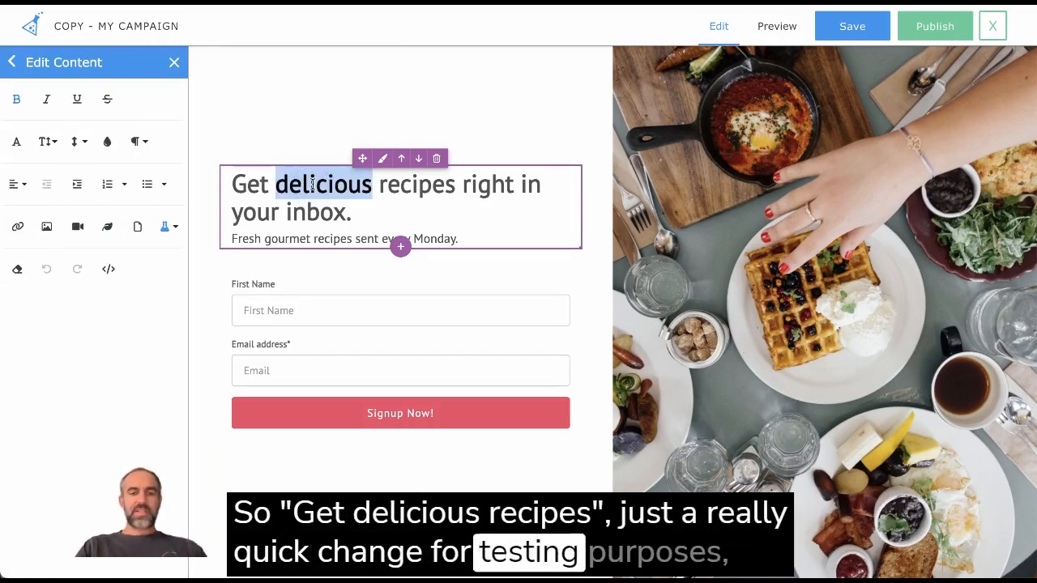
type("tasty")
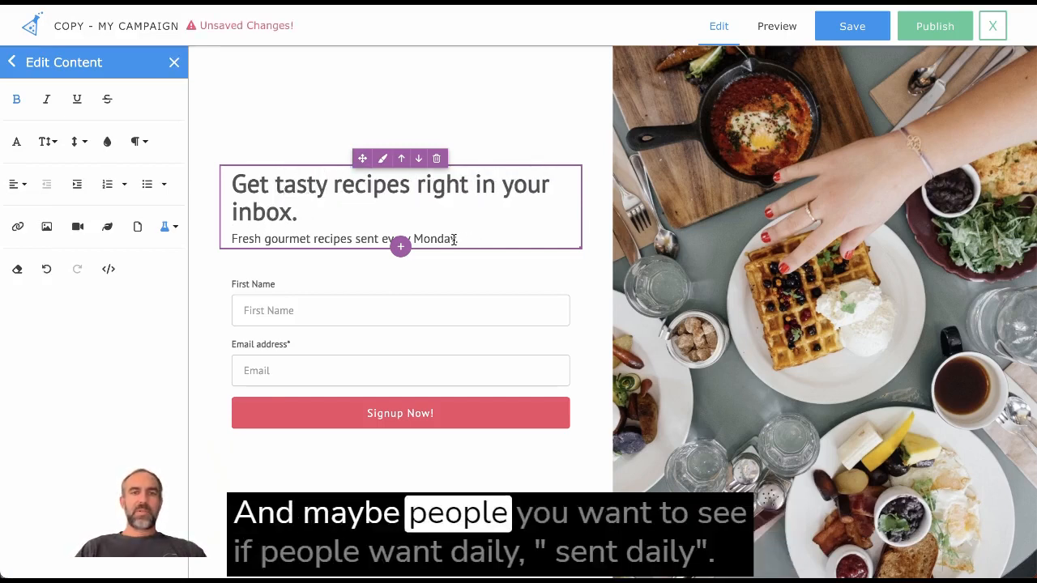
left_click_drag(457, 238, 379, 235)
type("daily")
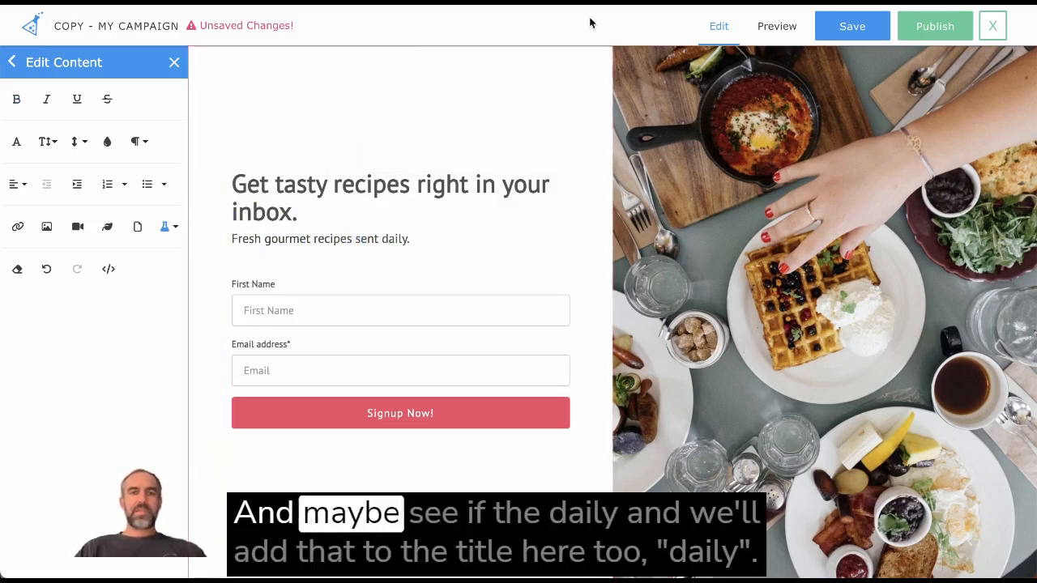
left_click(296, 212)
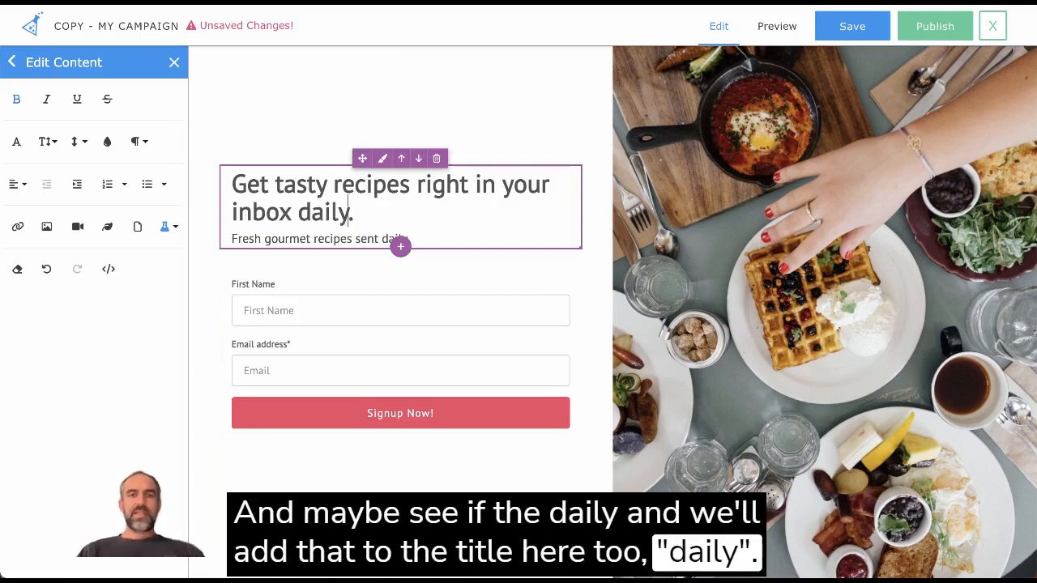
type("daily")
left_click(456, 239)
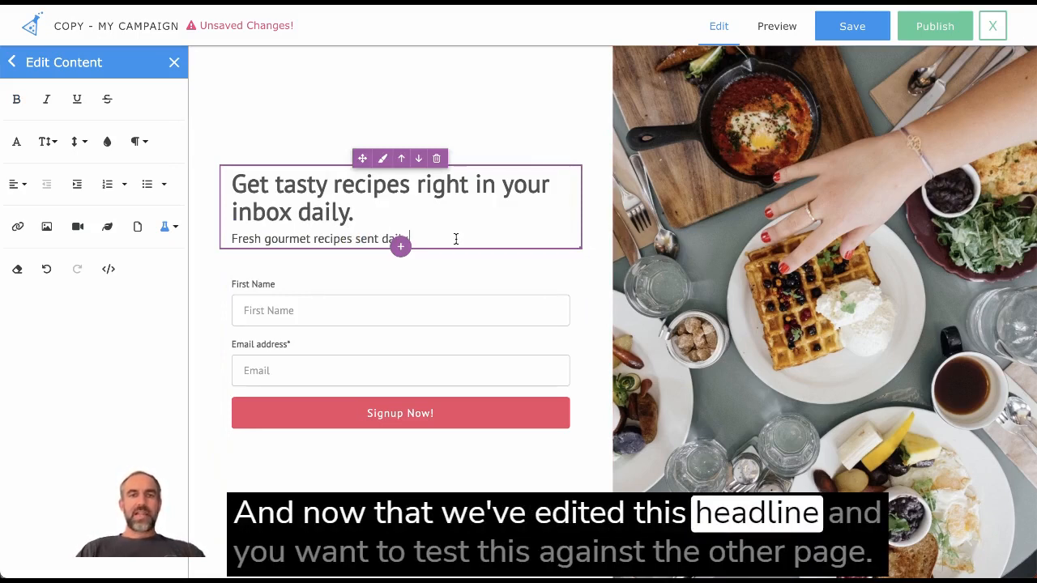
Publish the edited copy of the landing page, including a second publish from the reopened editor.
left_click(935, 26)
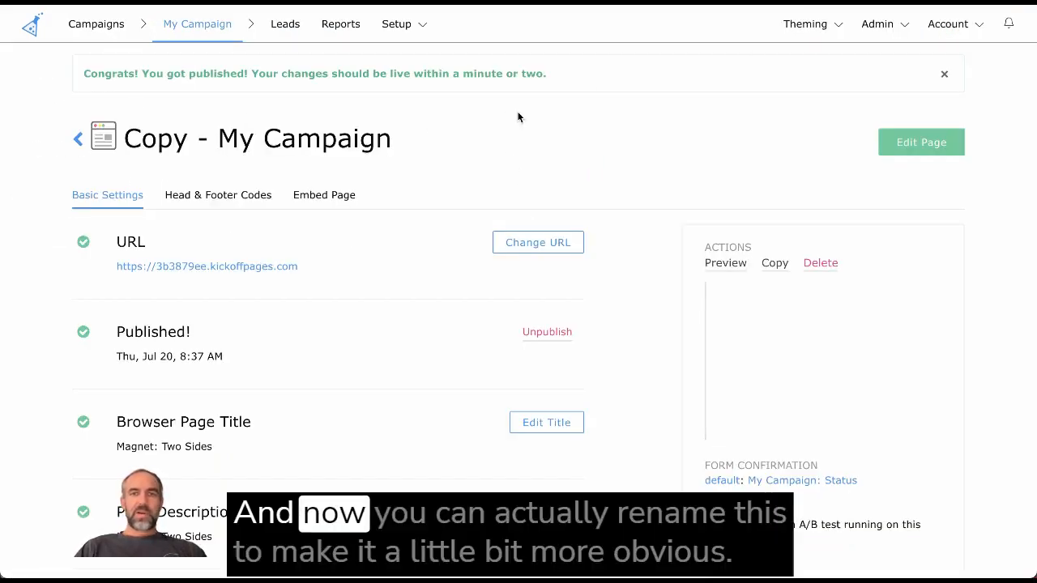
left_click(929, 144)
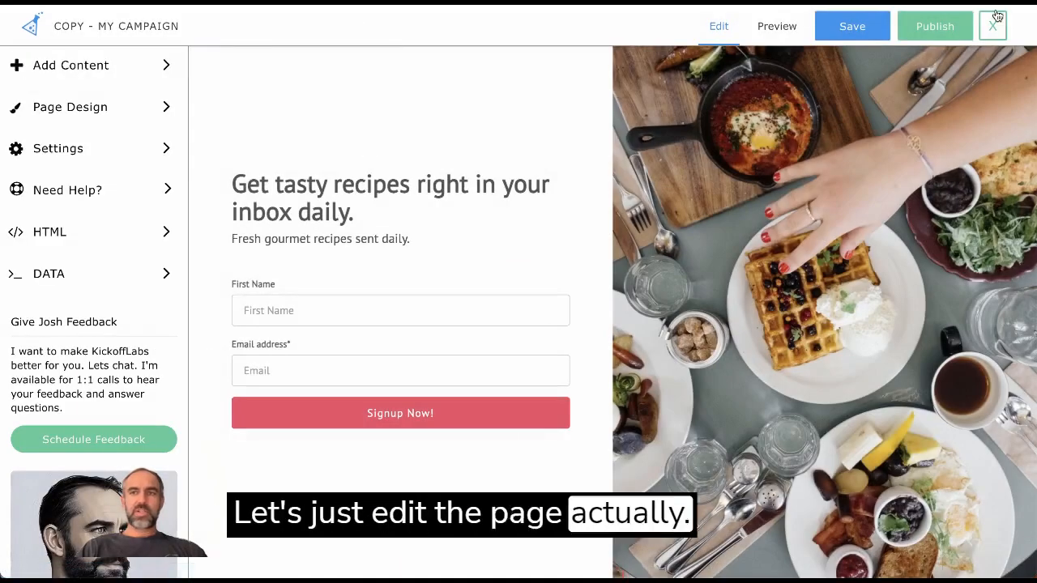
left_click(939, 27)
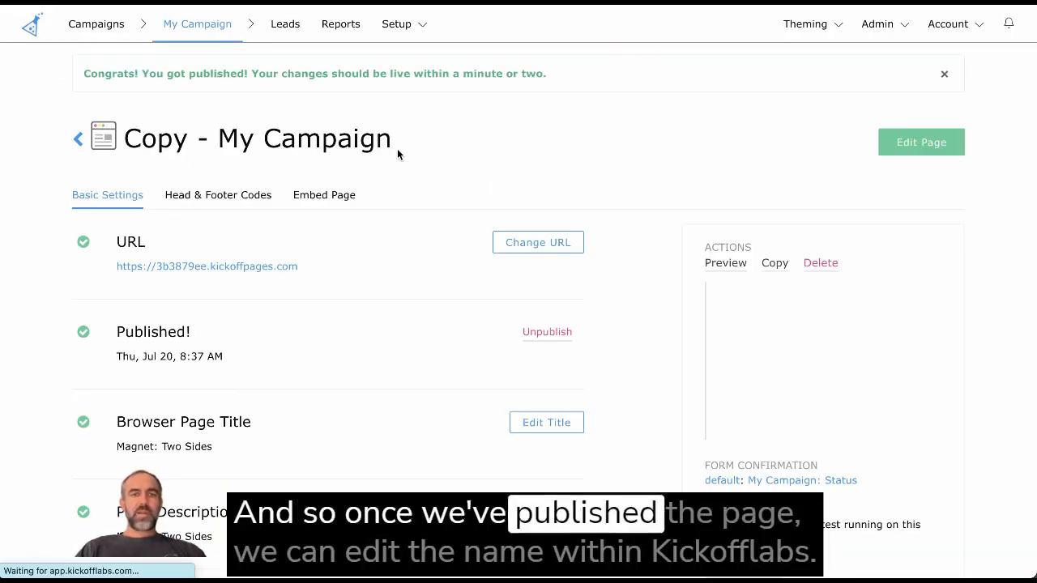
Rename the copied page's internal page name to "My Campaign - Tasty Daily" and save it.
scroll(397, 154, "down", 1)
scroll(397, 154, "down", 4)
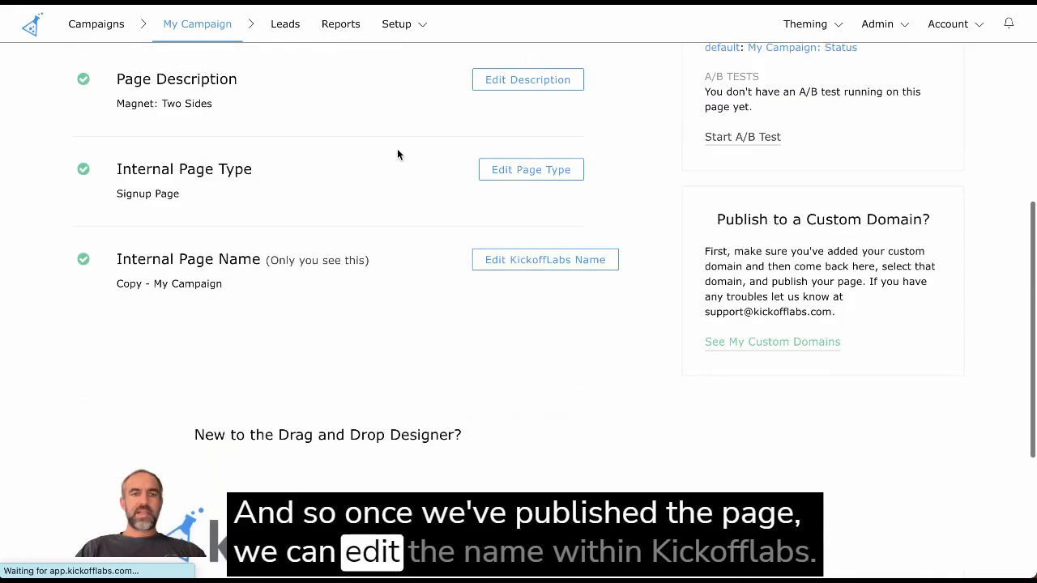
left_click(538, 260)
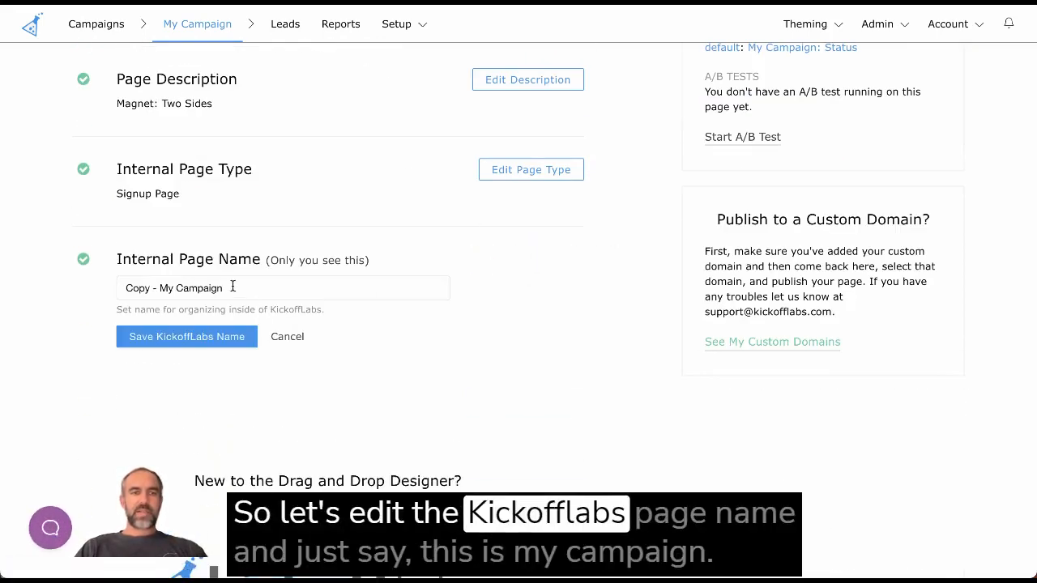
left_click_drag(232, 287, 87, 290)
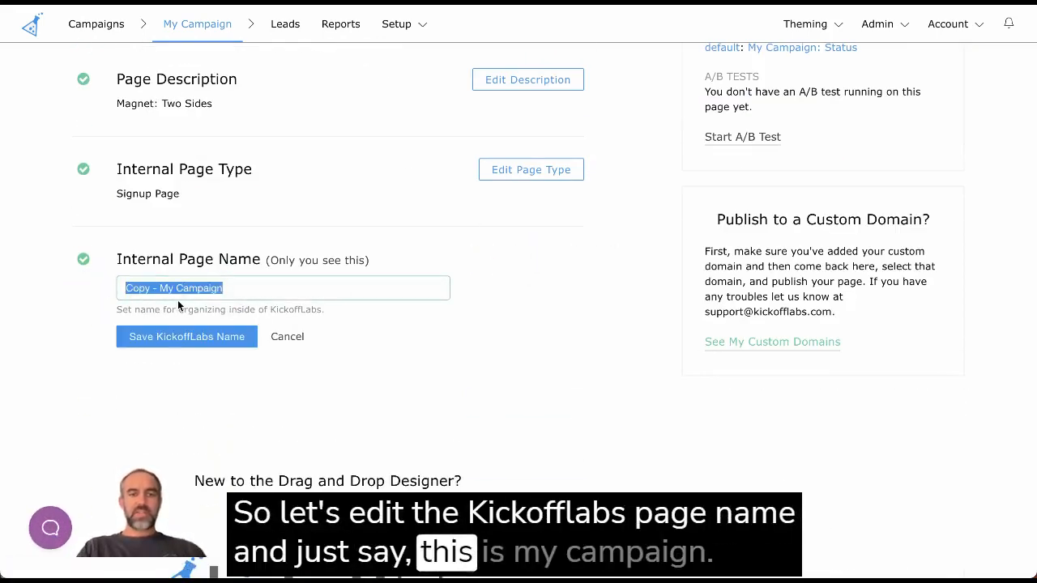
type("My Campa")
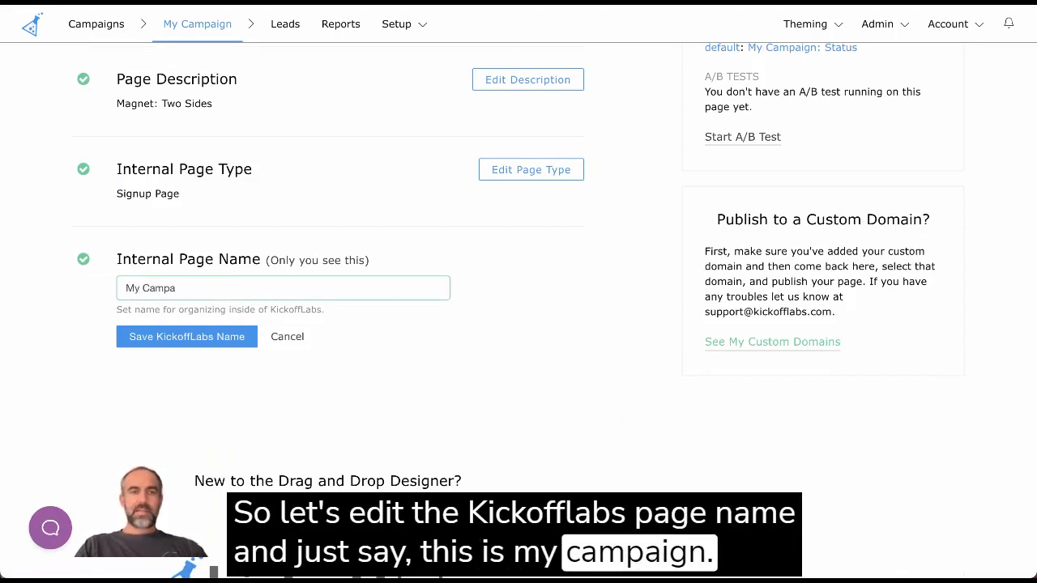
type("g")
type("in")
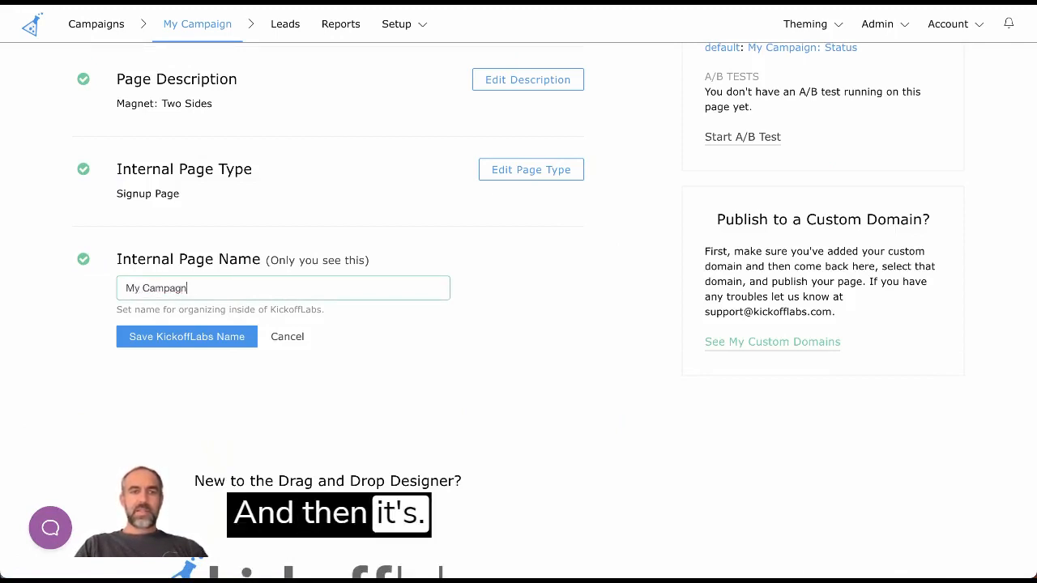
type(" - Tasty")
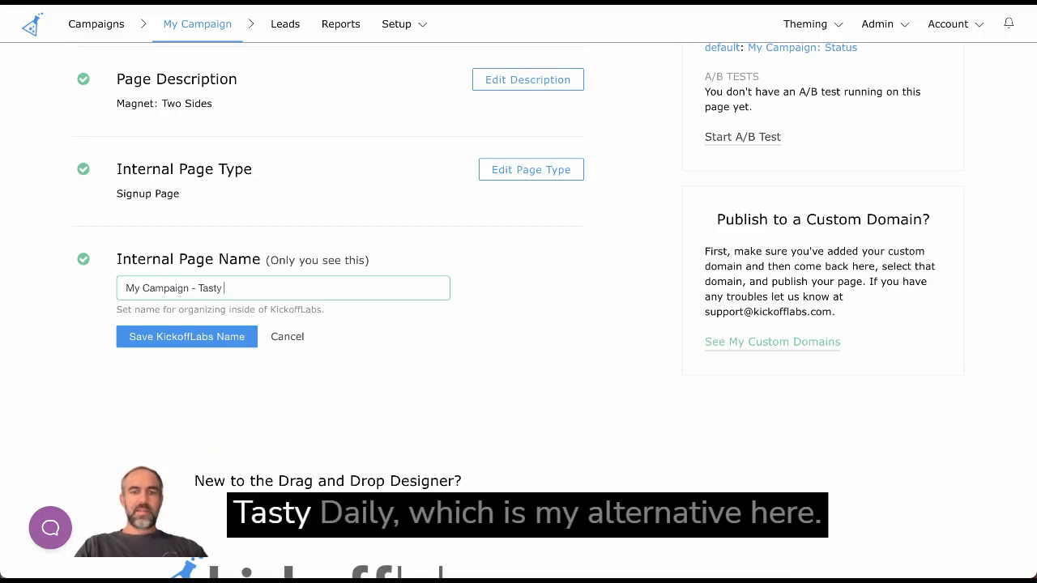
type(" Daily")
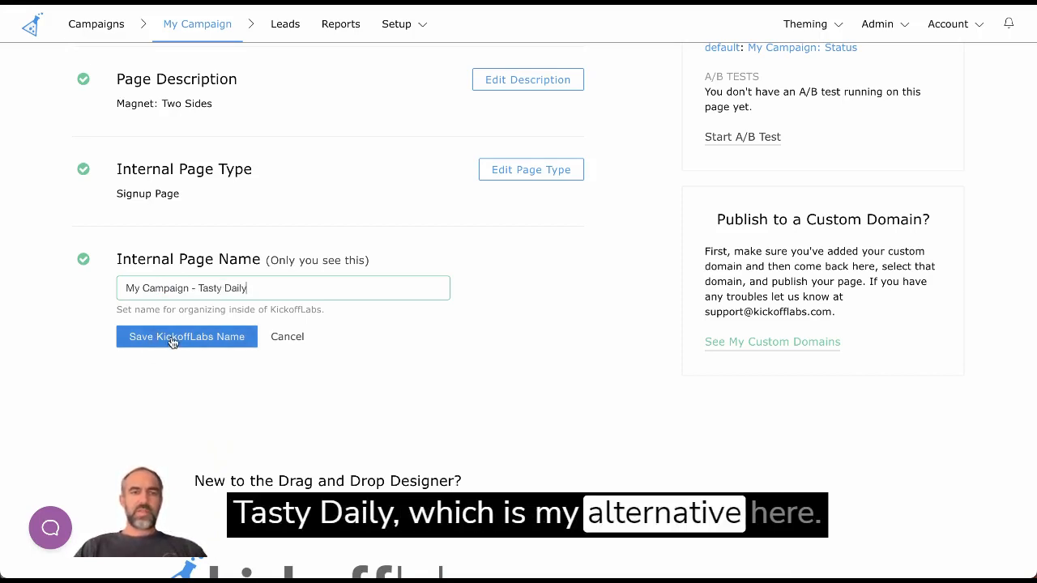
left_click(173, 338)
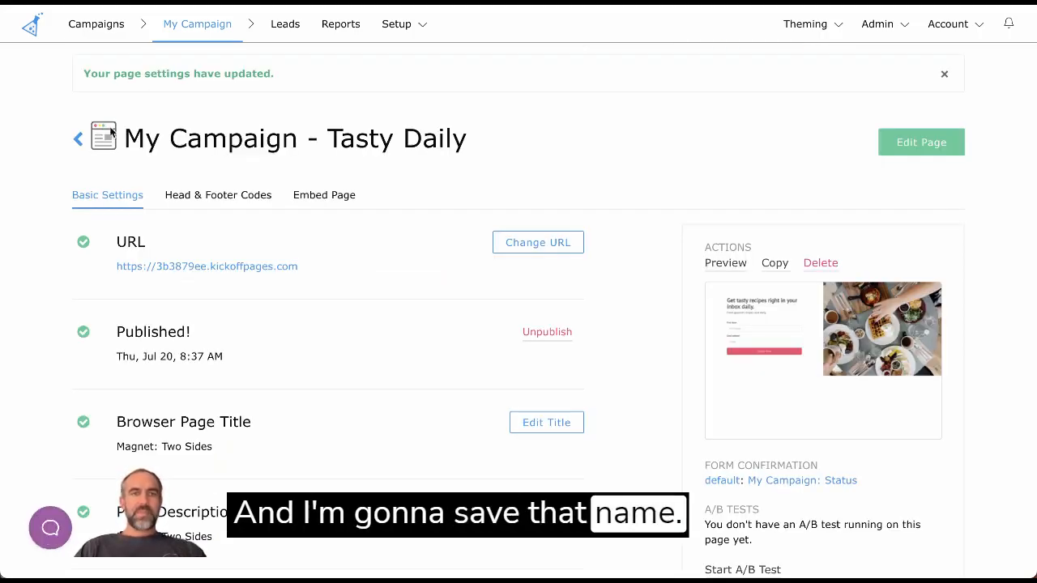
Start a new A/B test on the original My Campaign page and name it "Comparing My Campaign to Tasty Daily".
left_click(77, 138)
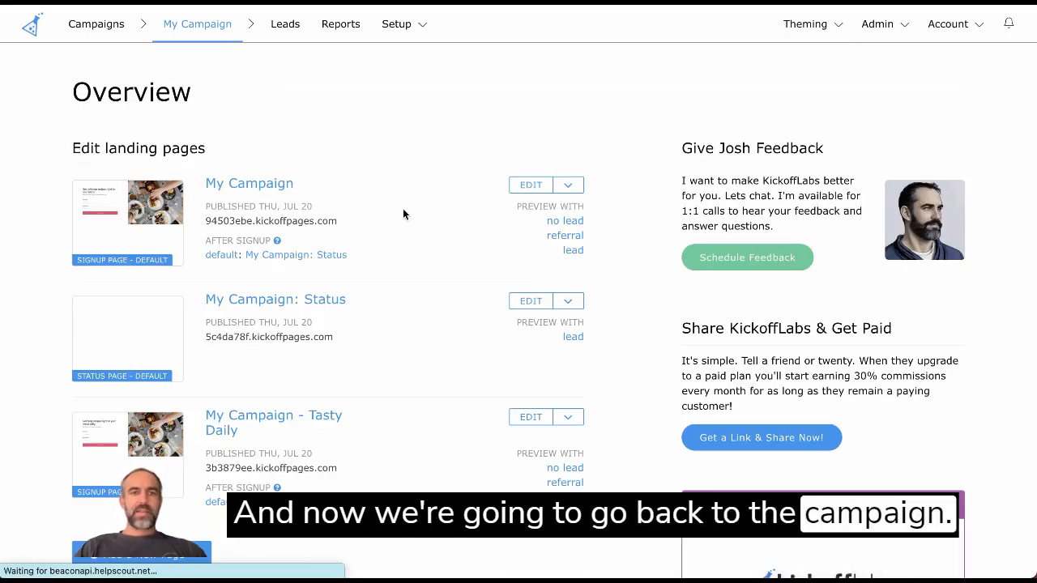
left_click(570, 183)
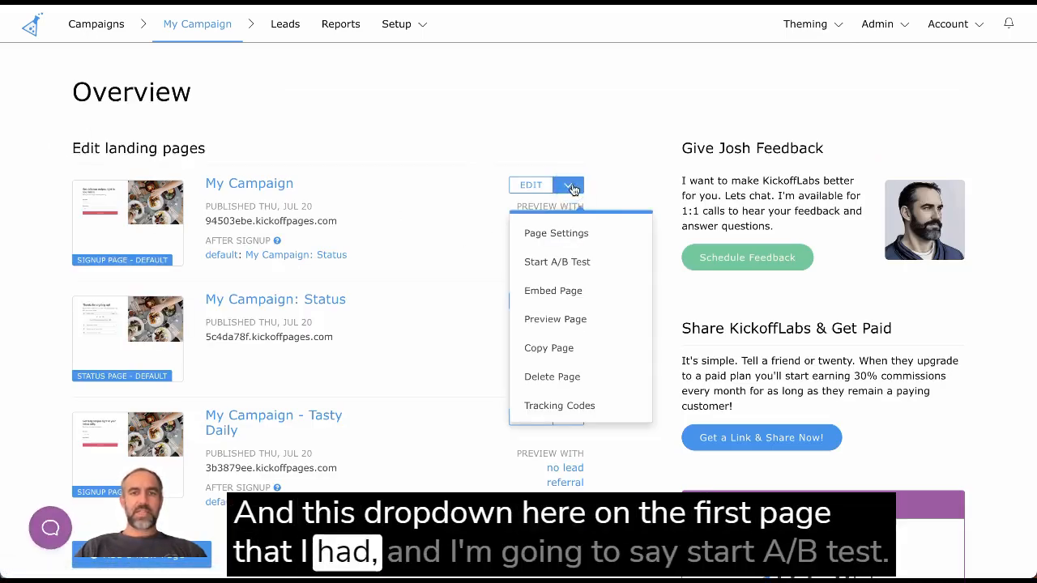
left_click(564, 264)
scroll(363, 233, "down", 1)
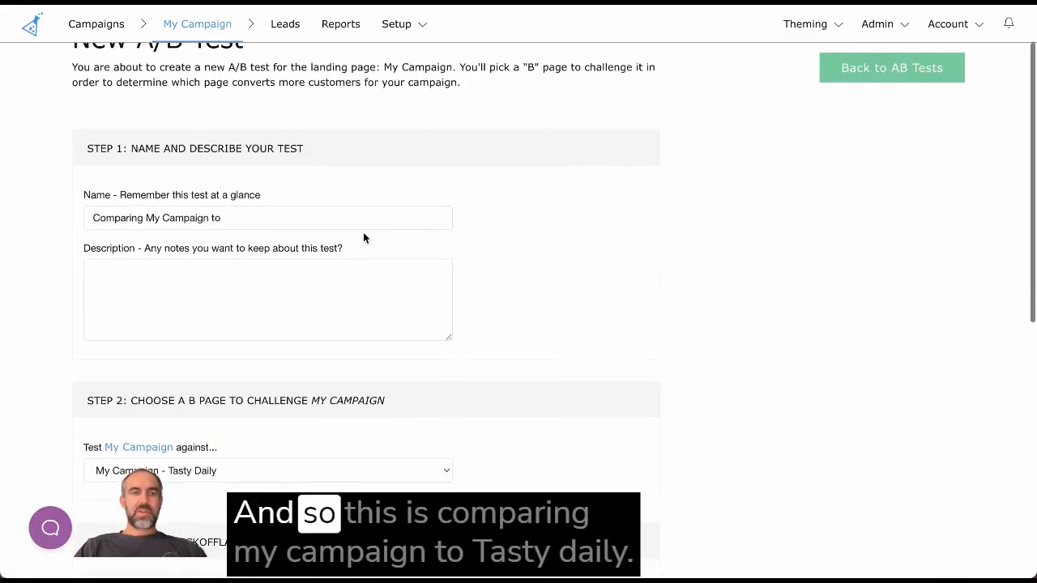
left_click(230, 216)
type("Tasty ")
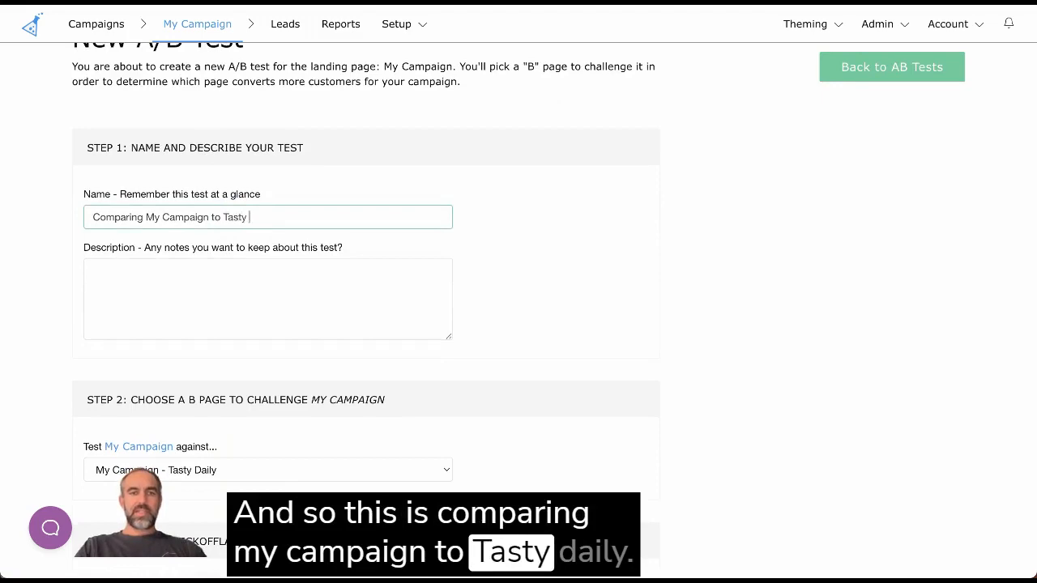
type("Daily")
Check the chosen B page and enter "Testing the headline" as the A/B test's description.
scroll(320, 260, "down", 5)
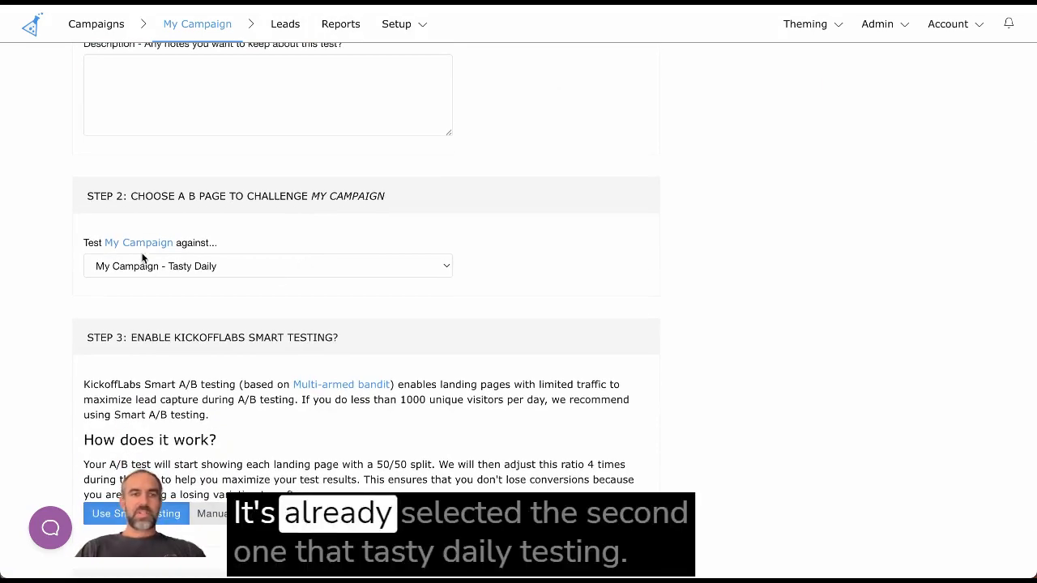
scroll(235, 262, "up", 2)
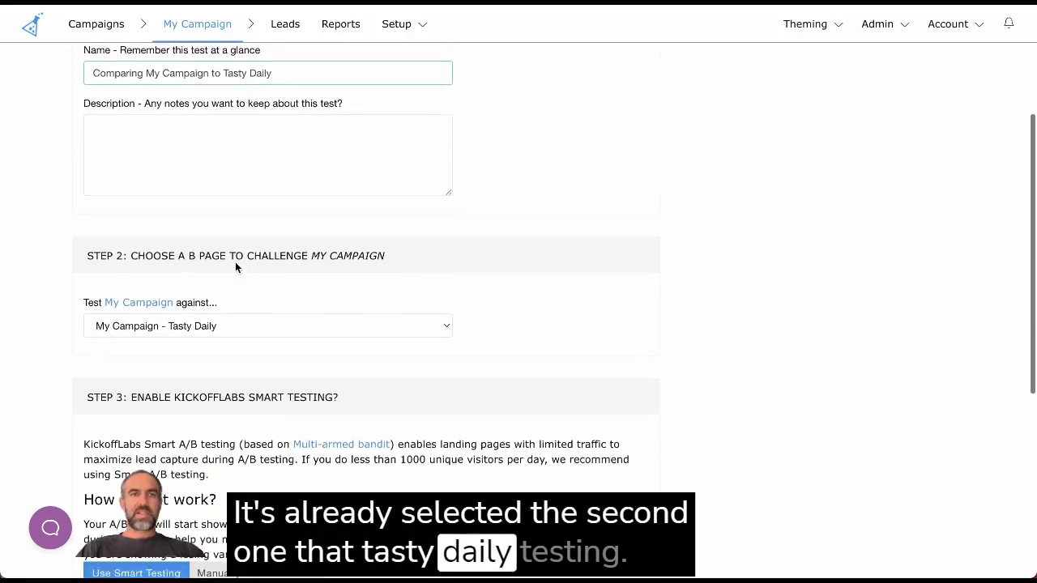
key("Tab")
type("Testing ")
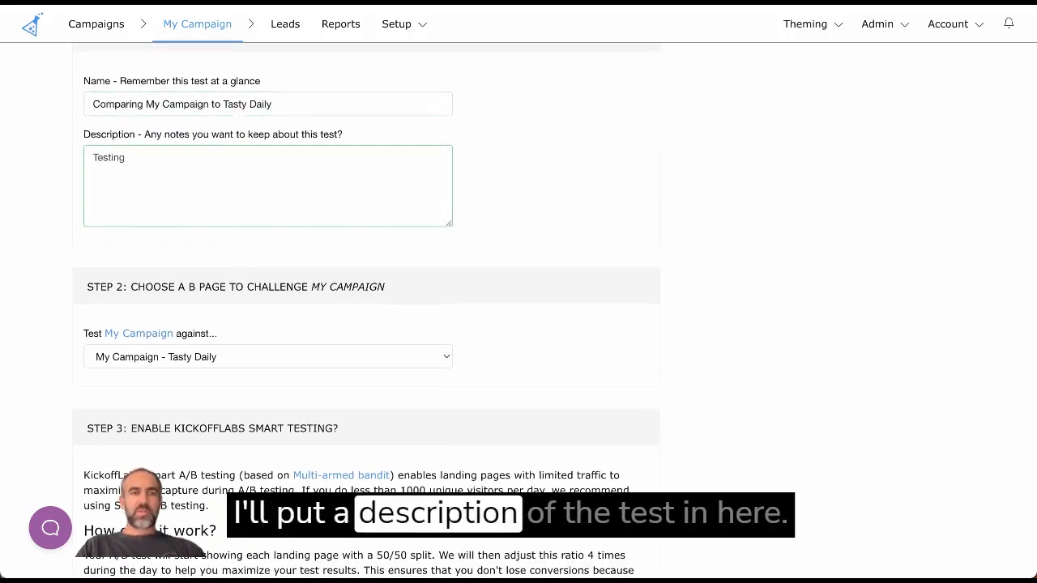
type("the head")
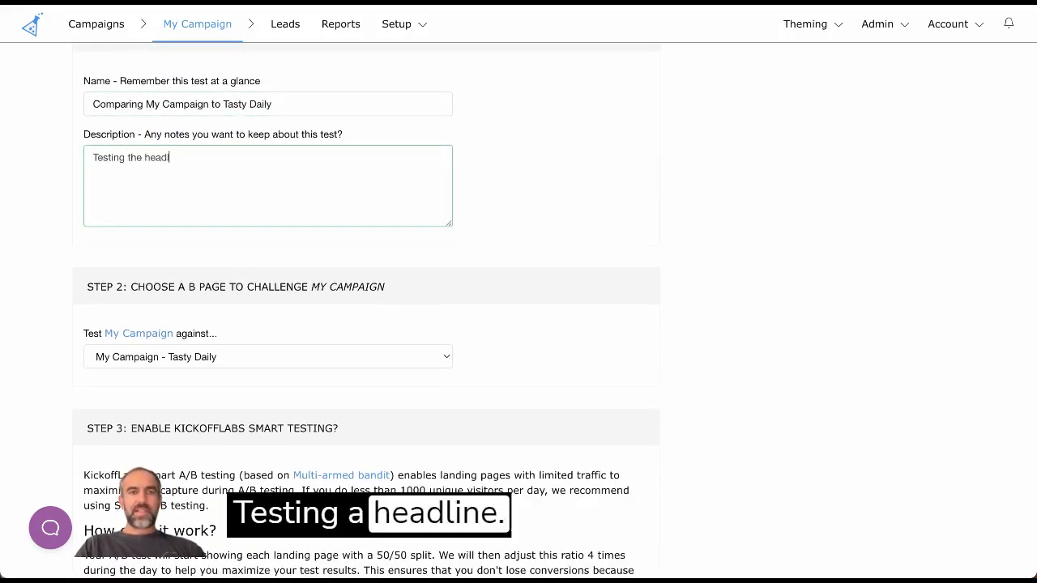
type("line")
Compare manual traffic allocation with Smart Testing, keep Smart Testing selected, and launch the A/B test.
scroll(385, 336, "down", 6)
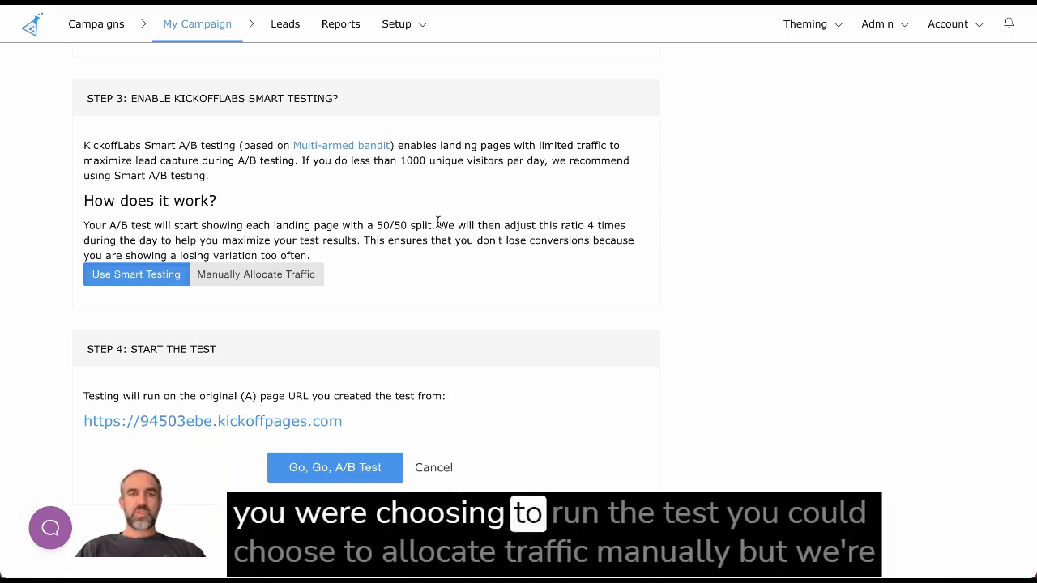
scroll(435, 243, "down", 1)
left_click(283, 235)
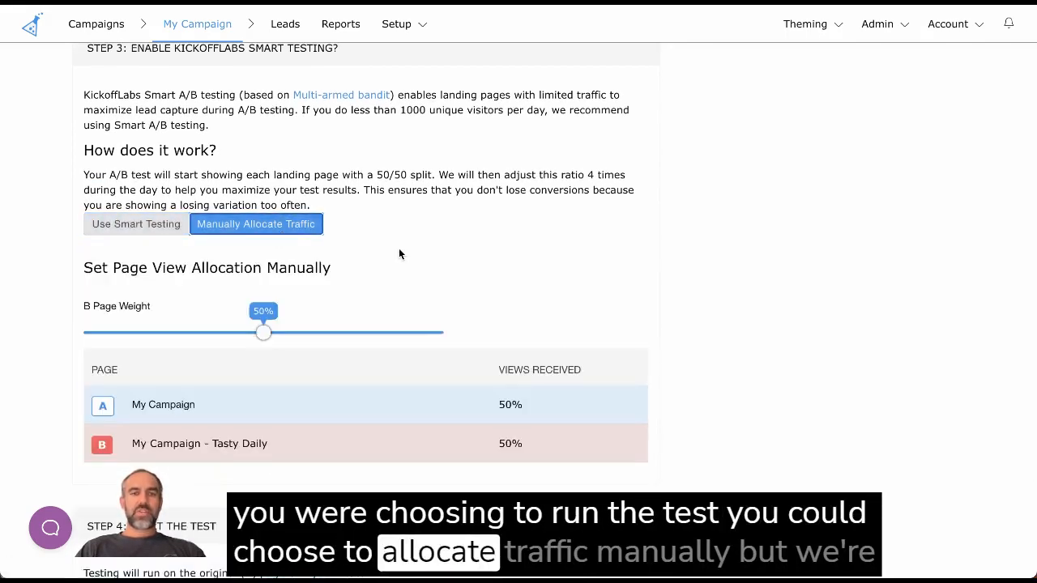
scroll(399, 252, "down", 1)
left_click(129, 178)
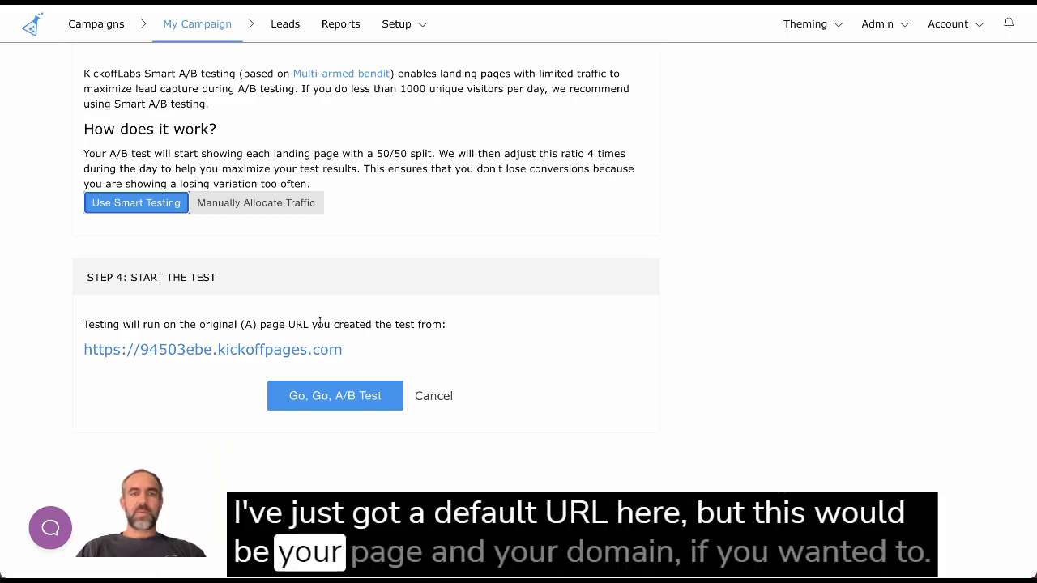
left_click(343, 396)
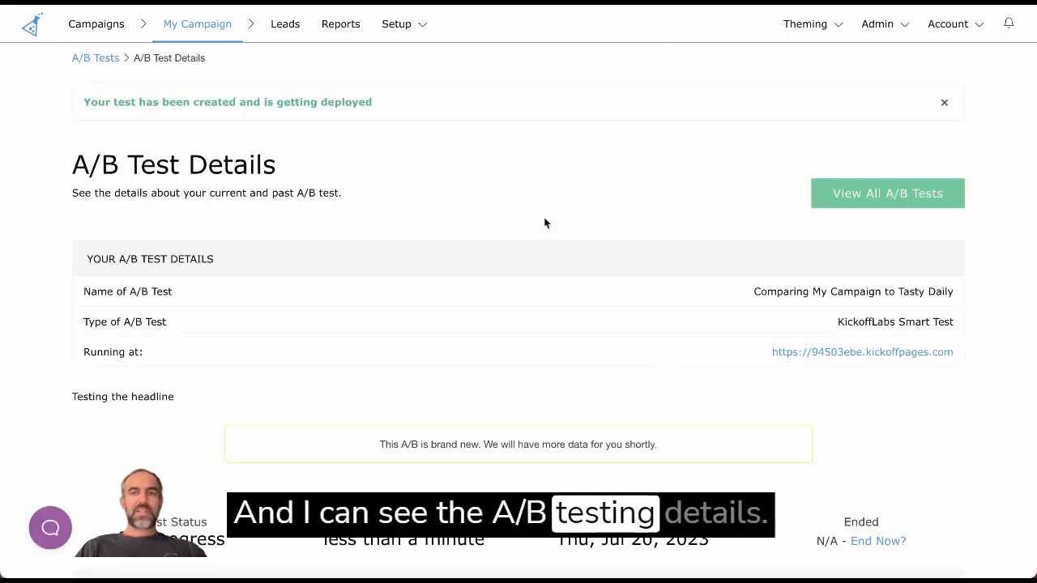
Review the new A/B test's status and per-page results, and go back to the list of A/B tests.
scroll(643, 269, "down", 1)
scroll(643, 272, "down", 3)
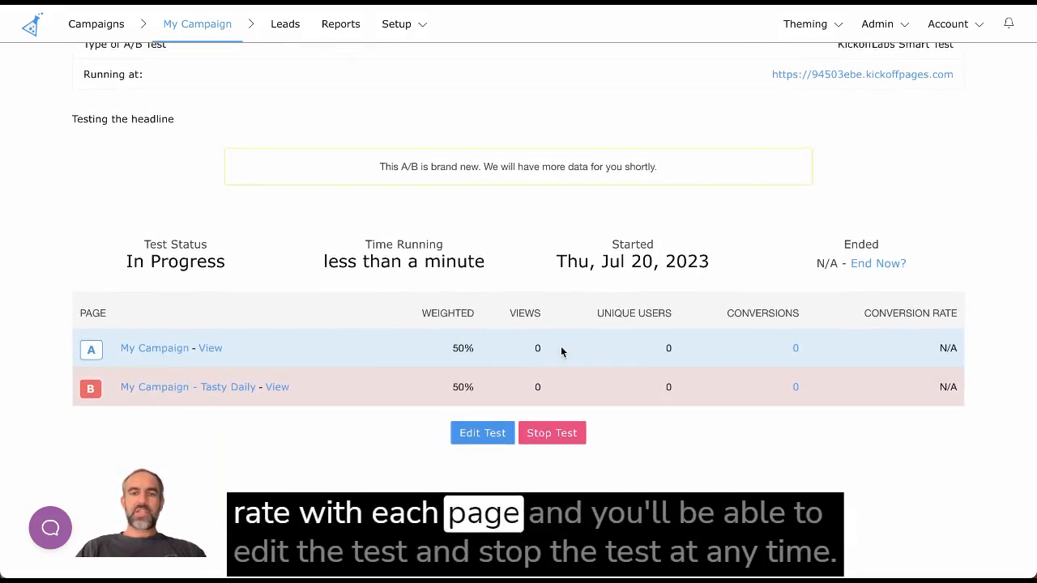
scroll(551, 433, "up", 4)
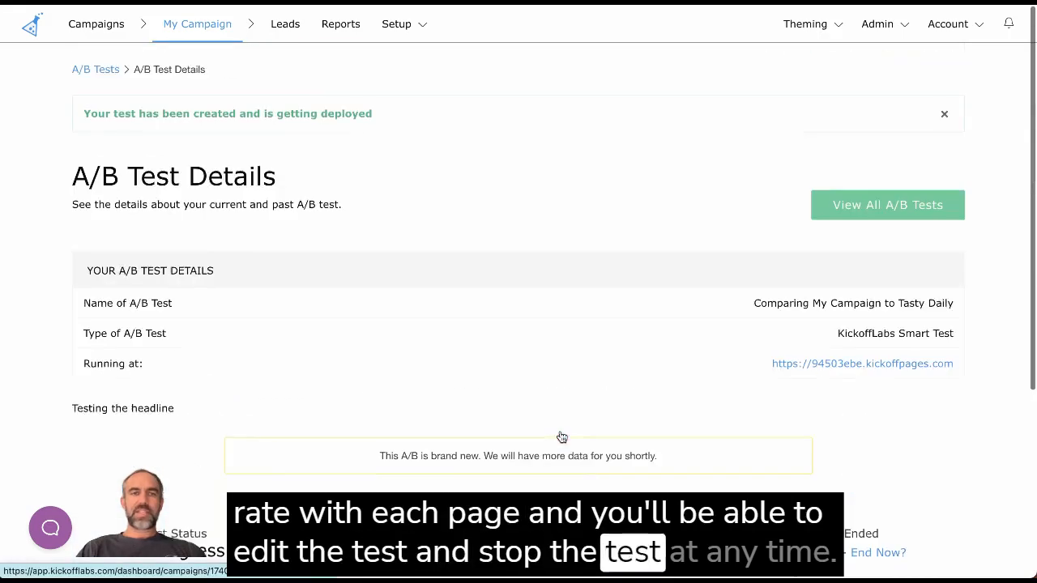
left_click(111, 61)
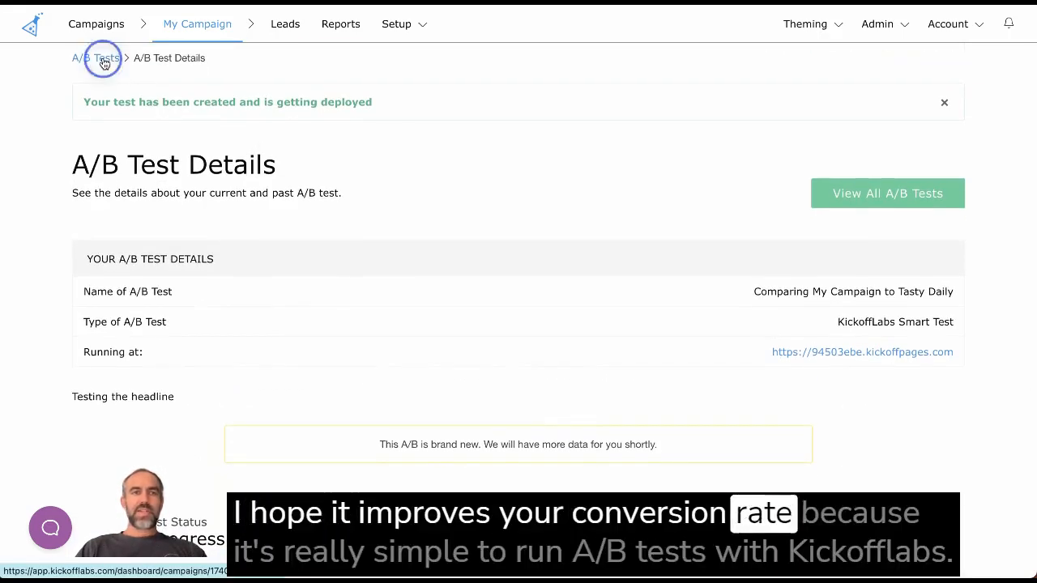